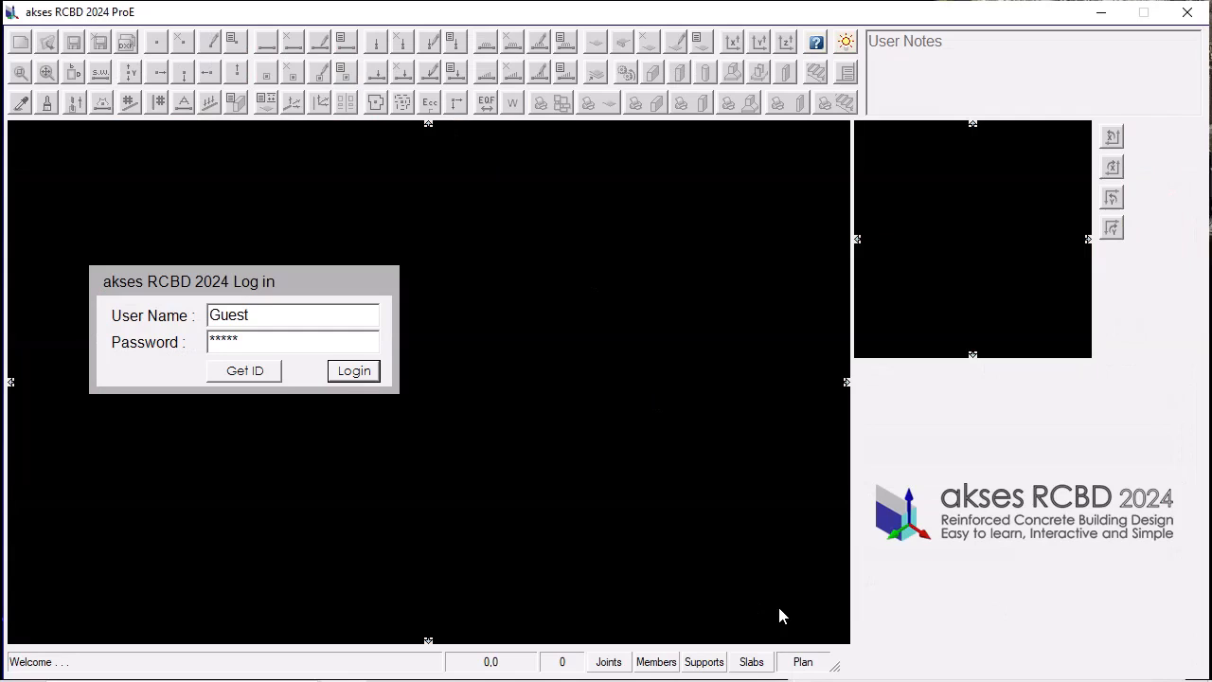
Log in with the Guest account and open the project1_Merged project
left_click(356, 373)
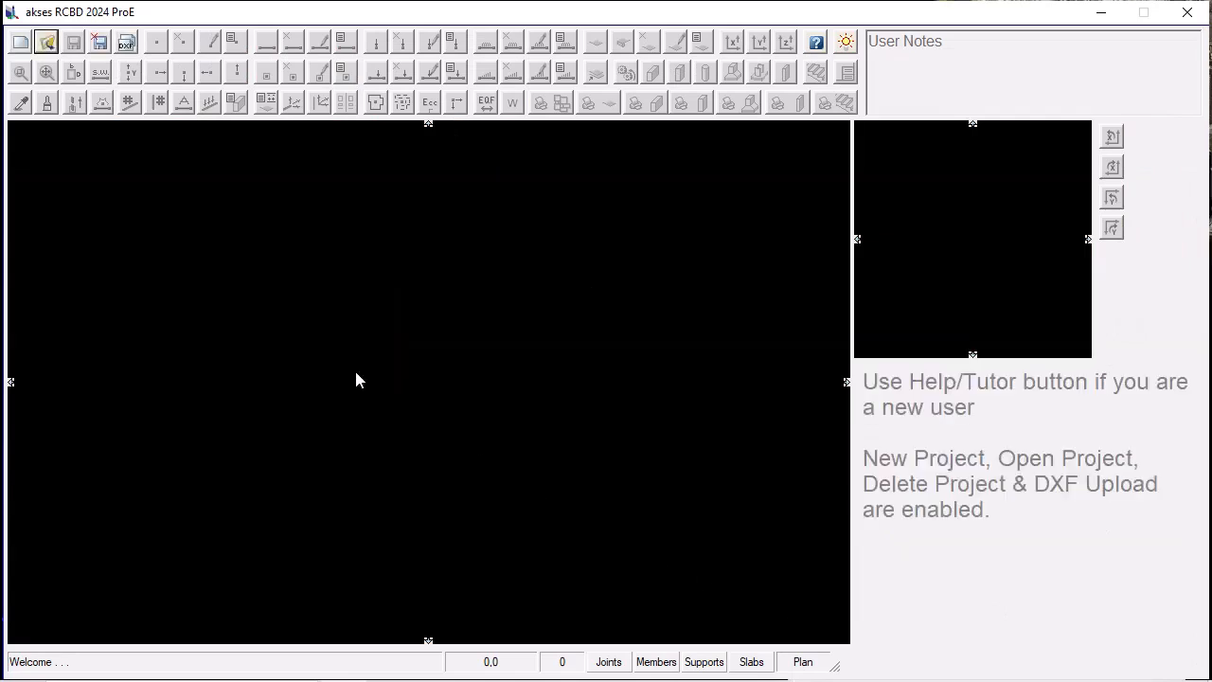
left_click(45, 45)
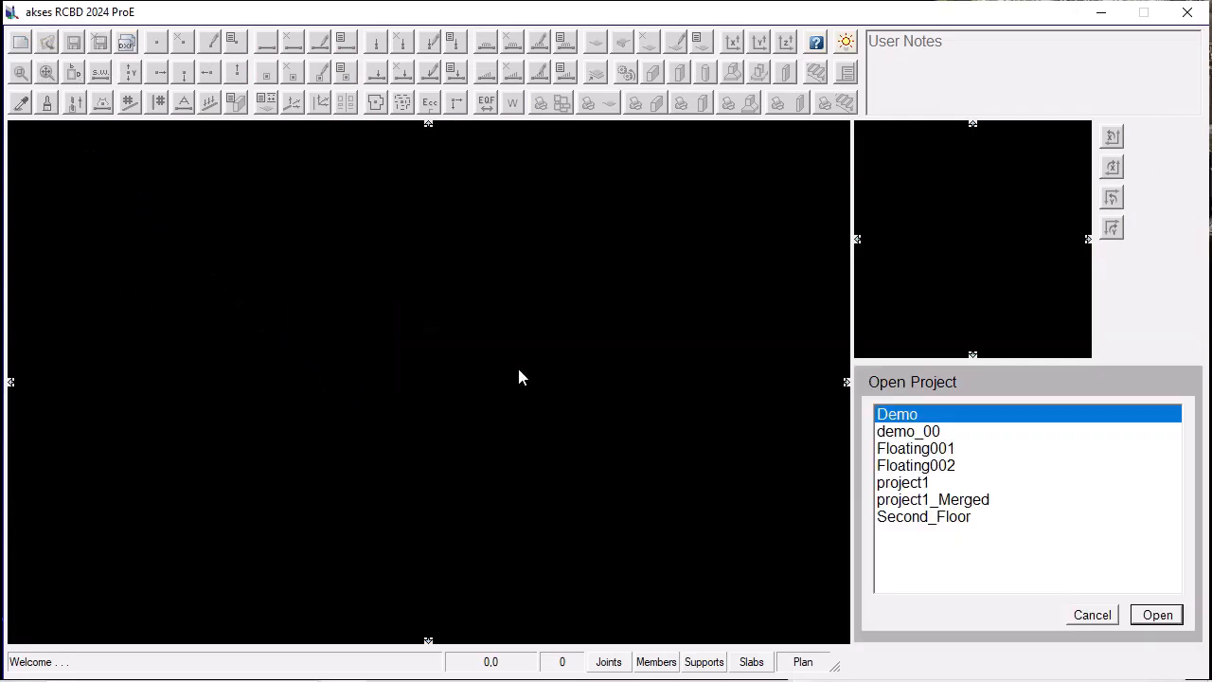
left_click(904, 502)
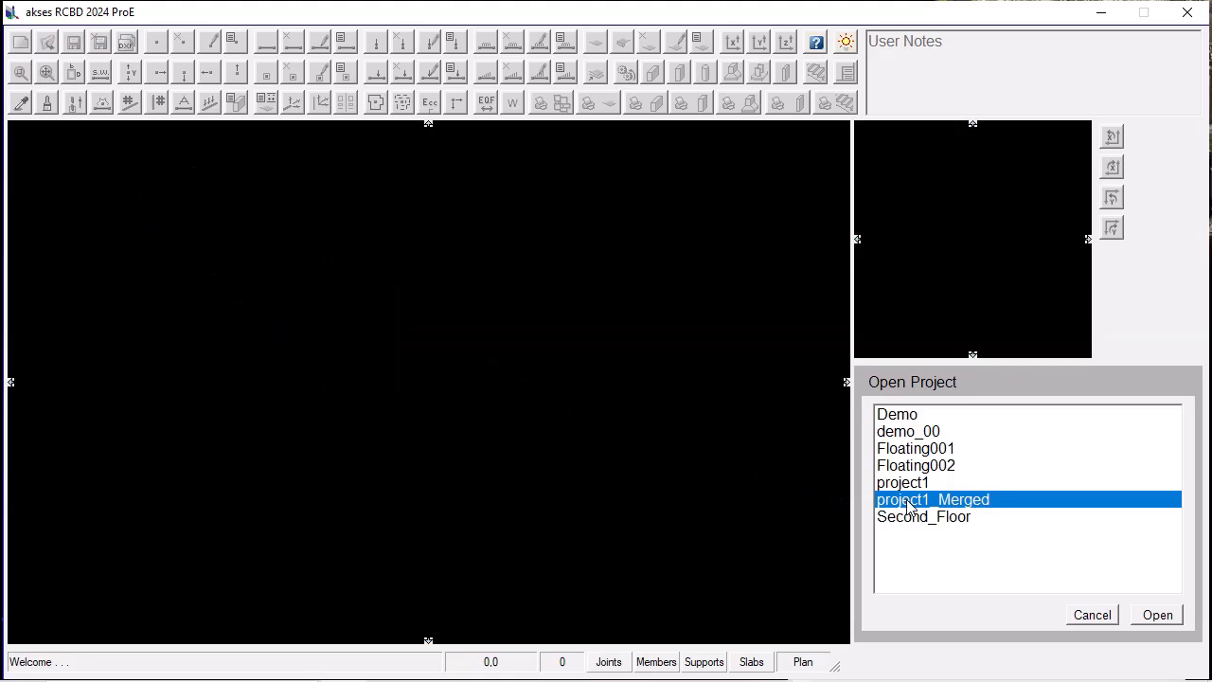
left_click(1156, 615)
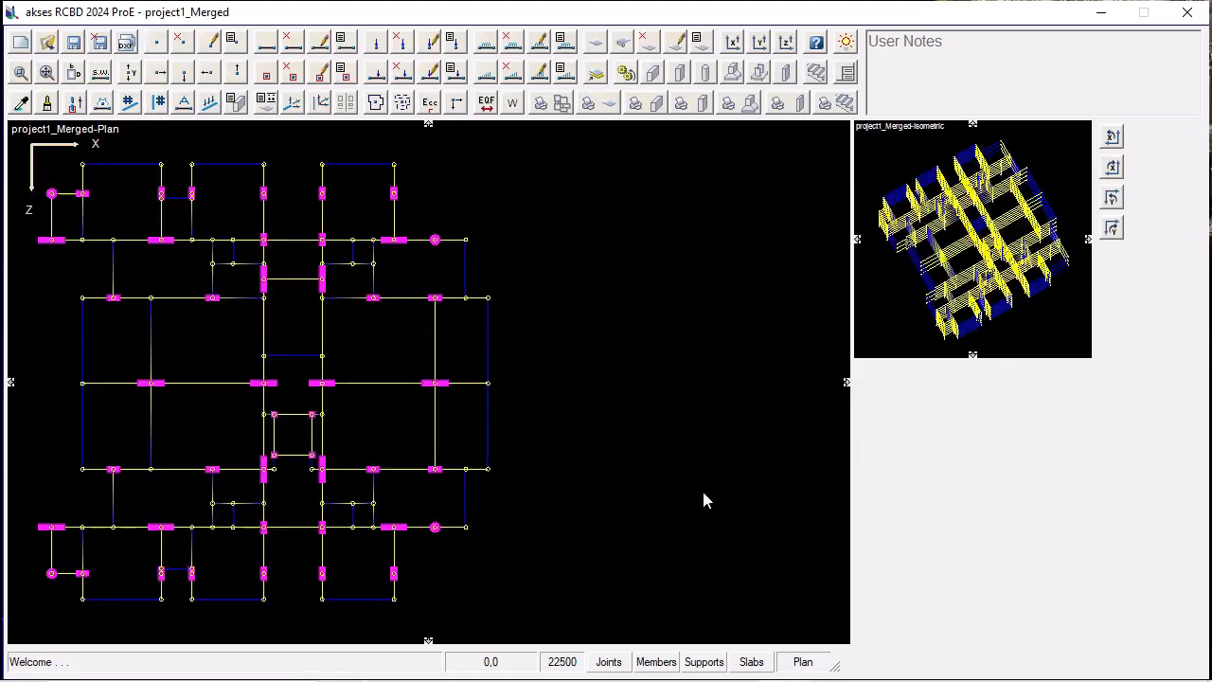
List the centers of mass and the centers of stiffness for all levels, closing each listing after review
left_click(376, 103)
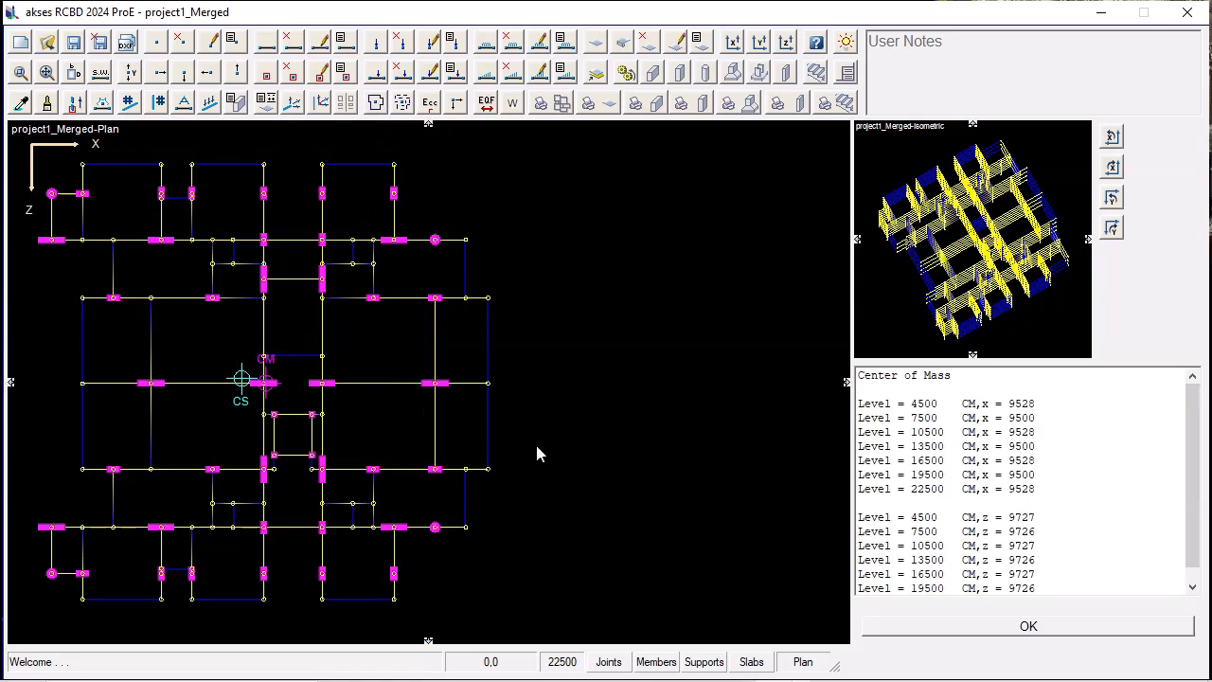
left_click(952, 630)
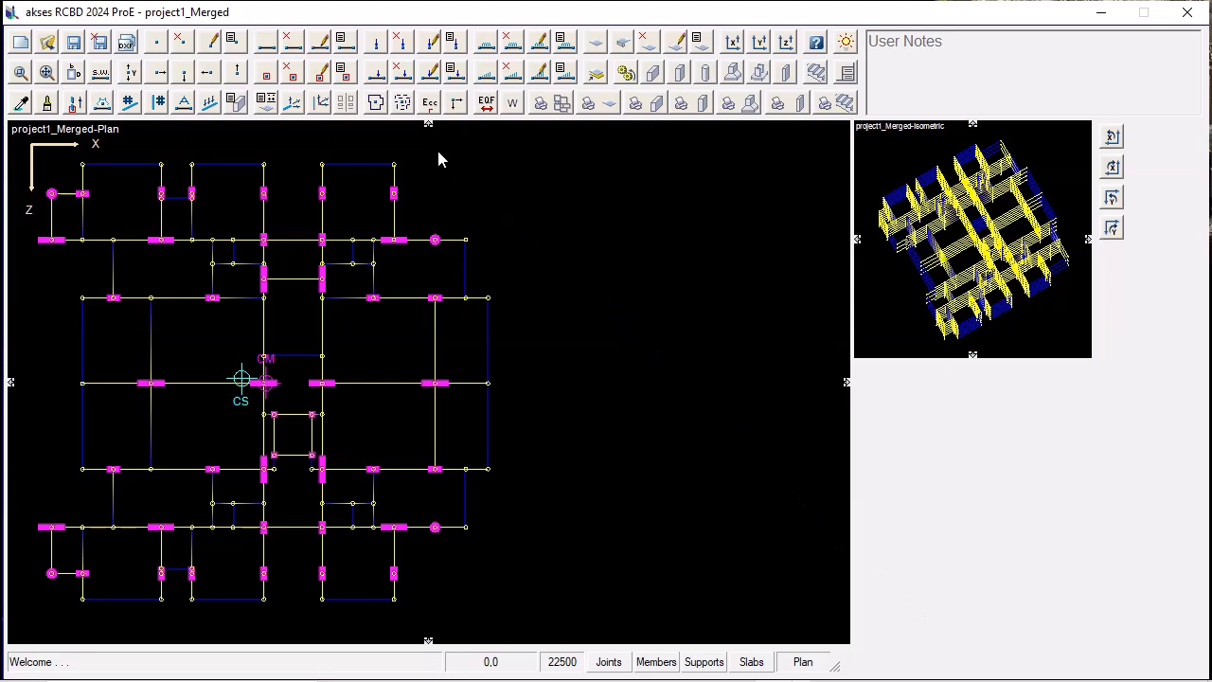
left_click(402, 104)
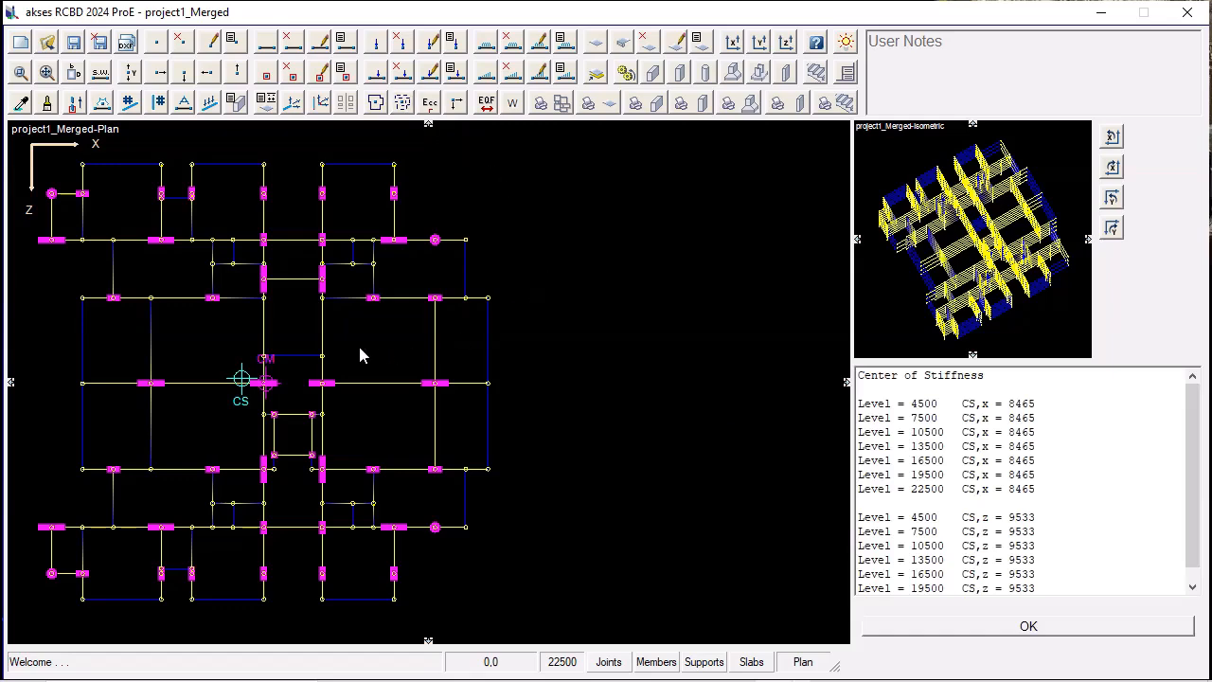
left_click(902, 629)
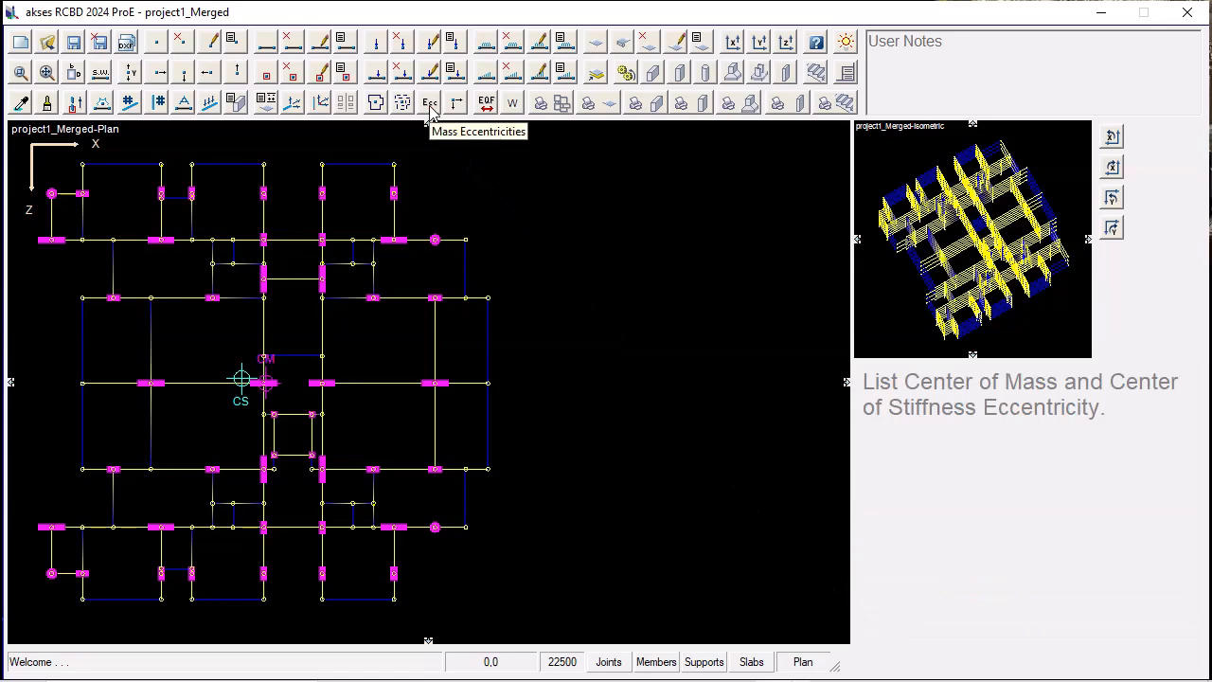
List the mass eccentricities for all levels and close the listing after review
left_click(430, 103)
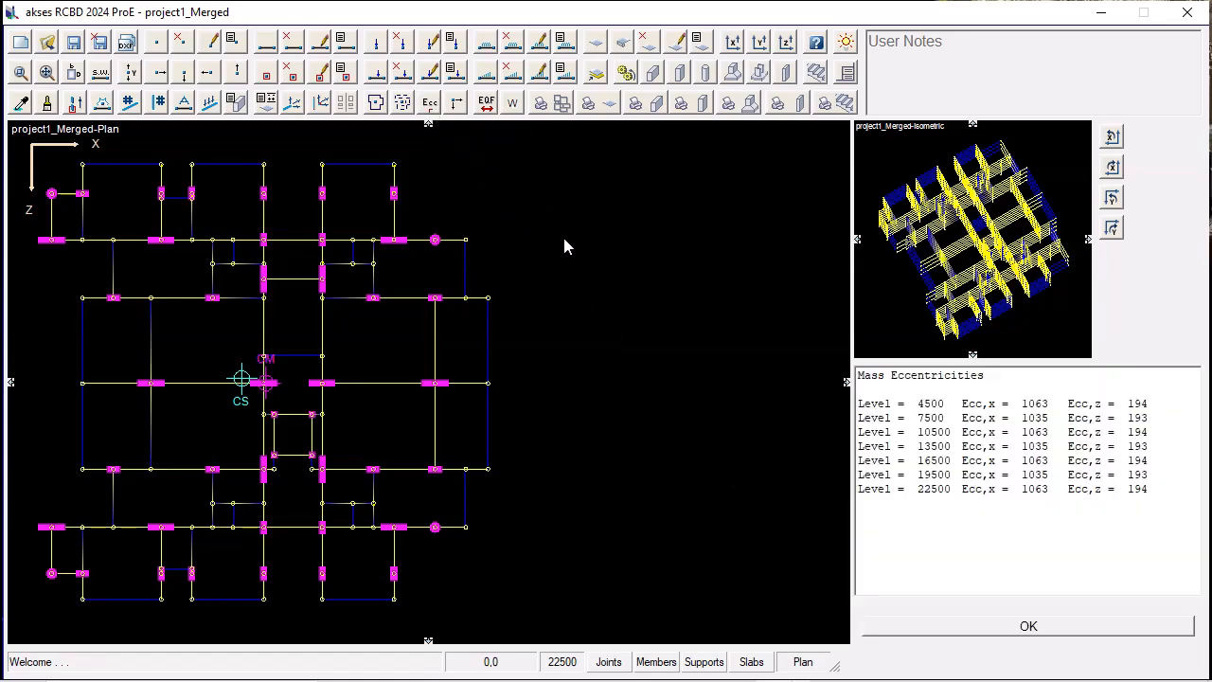
left_click(971, 632)
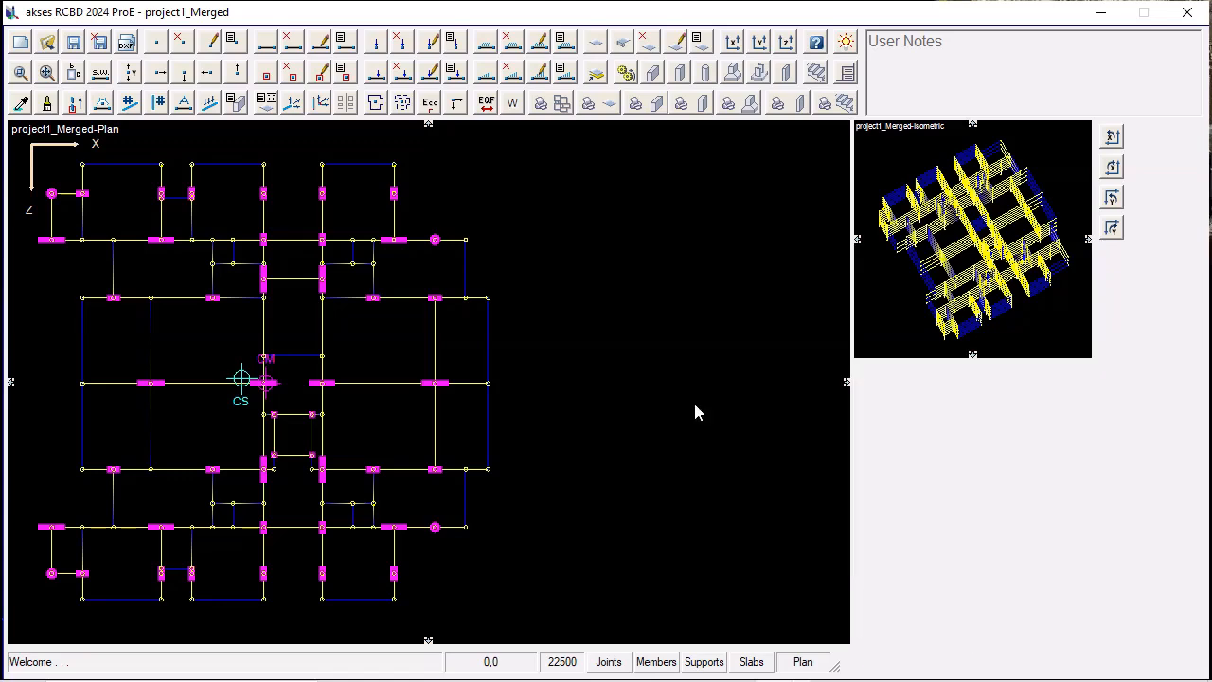
Show the plan displacements due to Dead Load, Live Load and EQ X at scale 100, and clear them after review
left_click(457, 103)
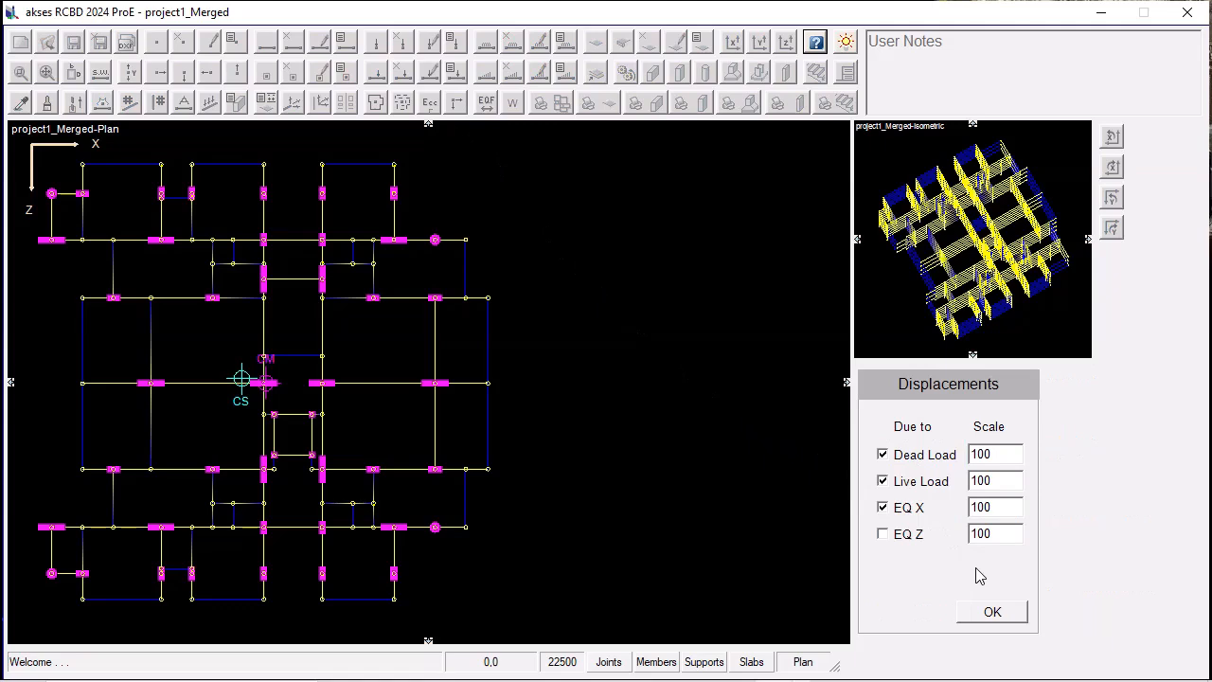
left_click(992, 616)
left_click(992, 614)
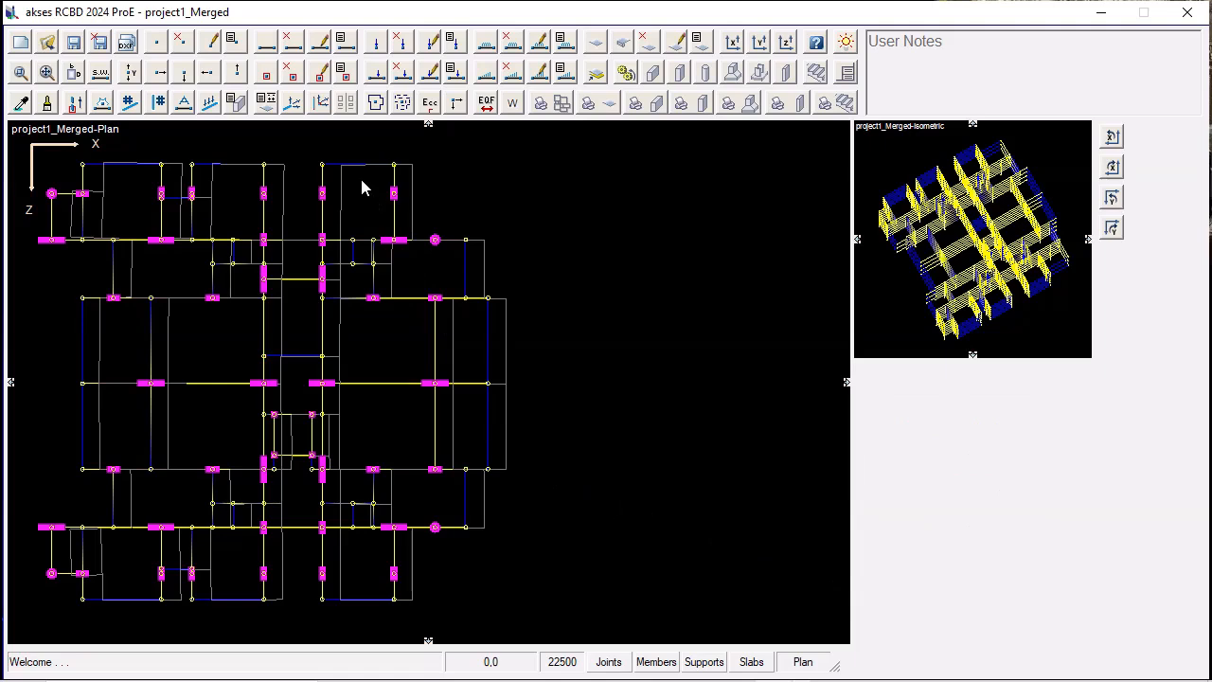
left_click(458, 109)
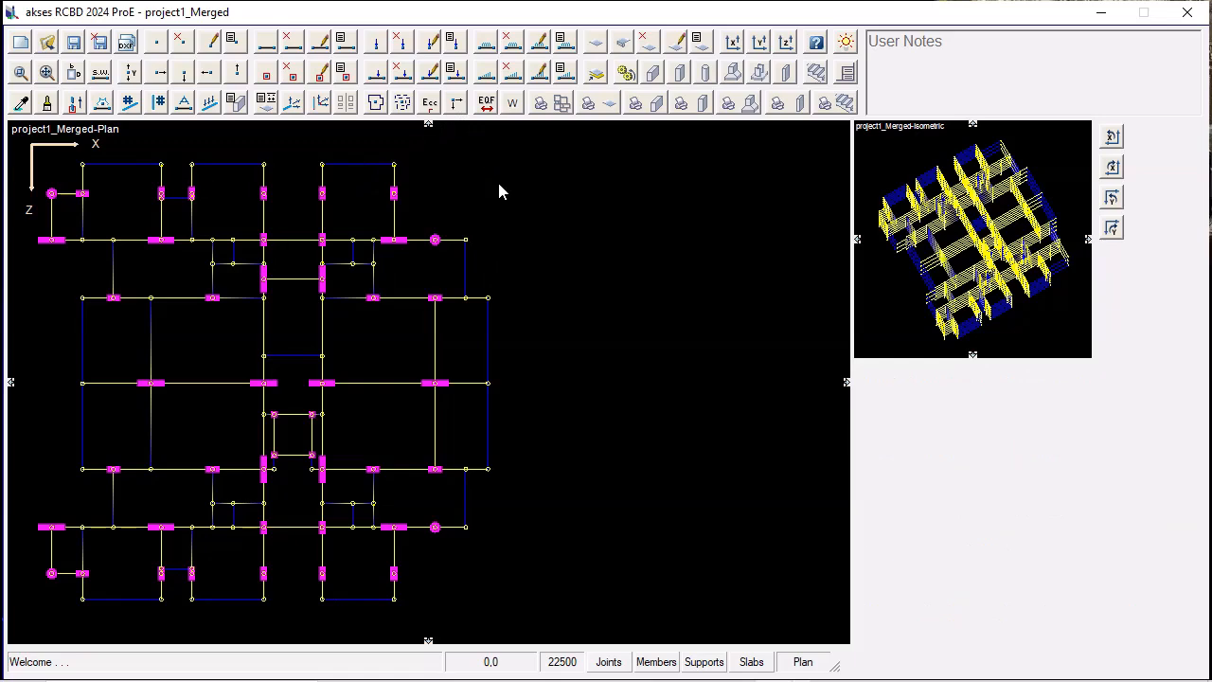
Show the plan displacements with EQ Z instead of EQ X alongside Dead Load and Live Load, and clear them after review
left_click(456, 107)
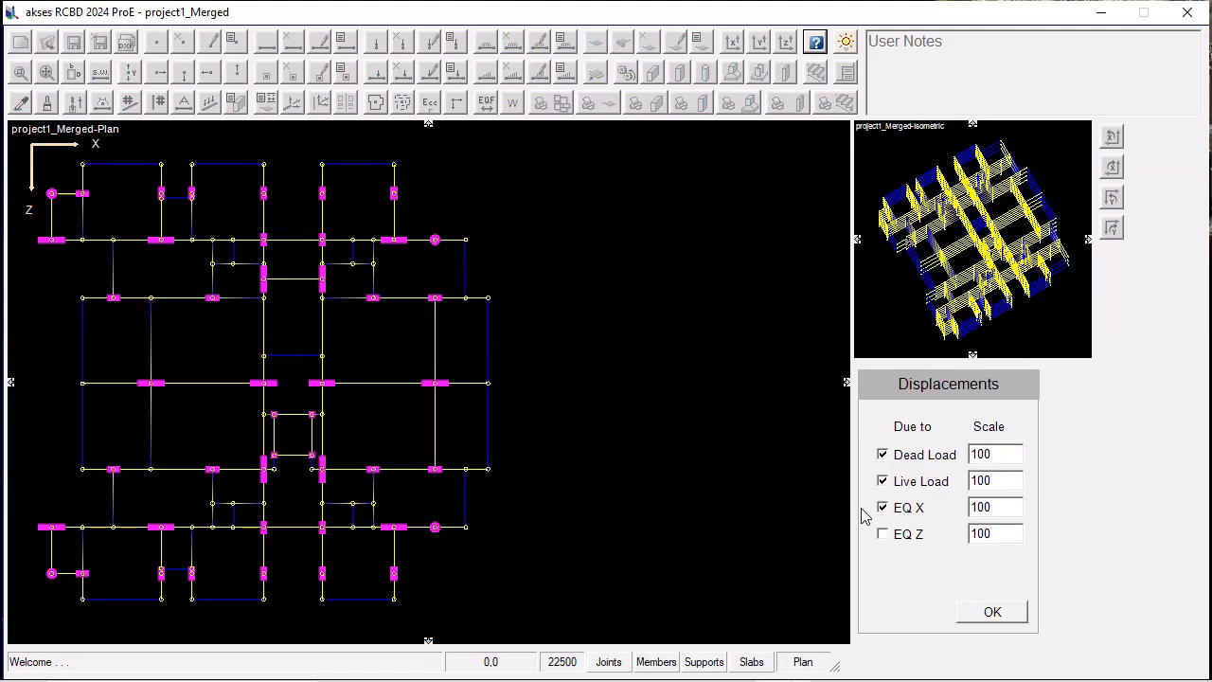
left_click(882, 534)
left_click(881, 508)
left_click(989, 613)
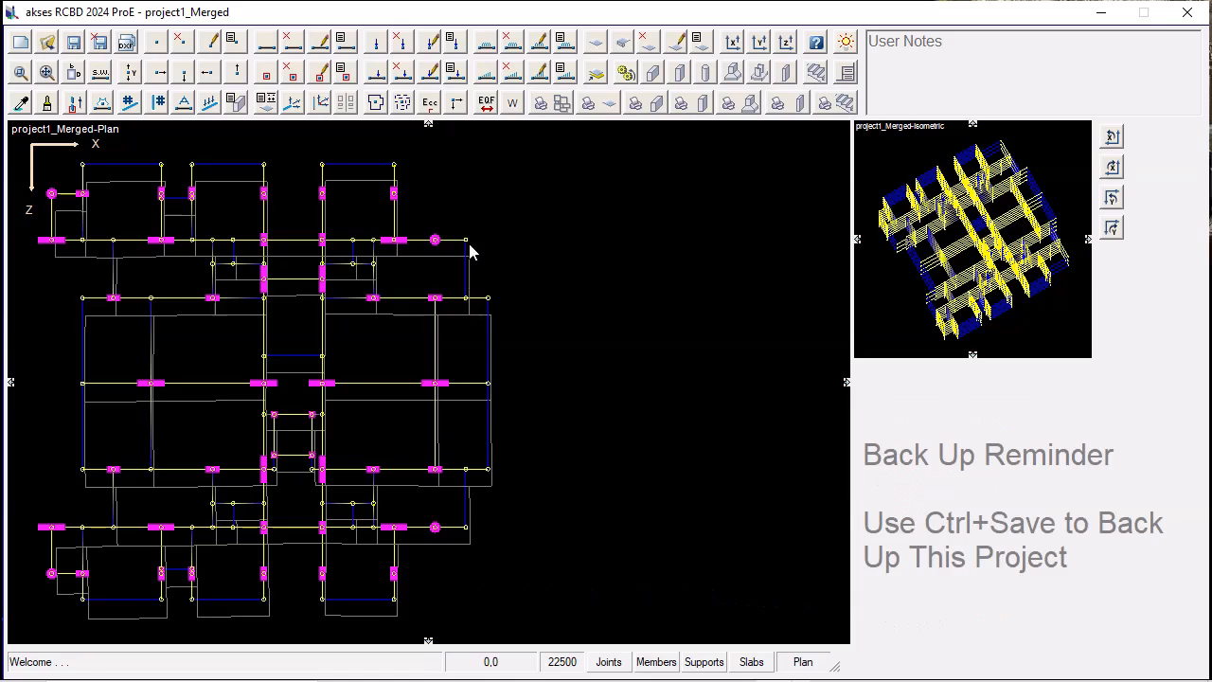
left_click(457, 104, "shift")
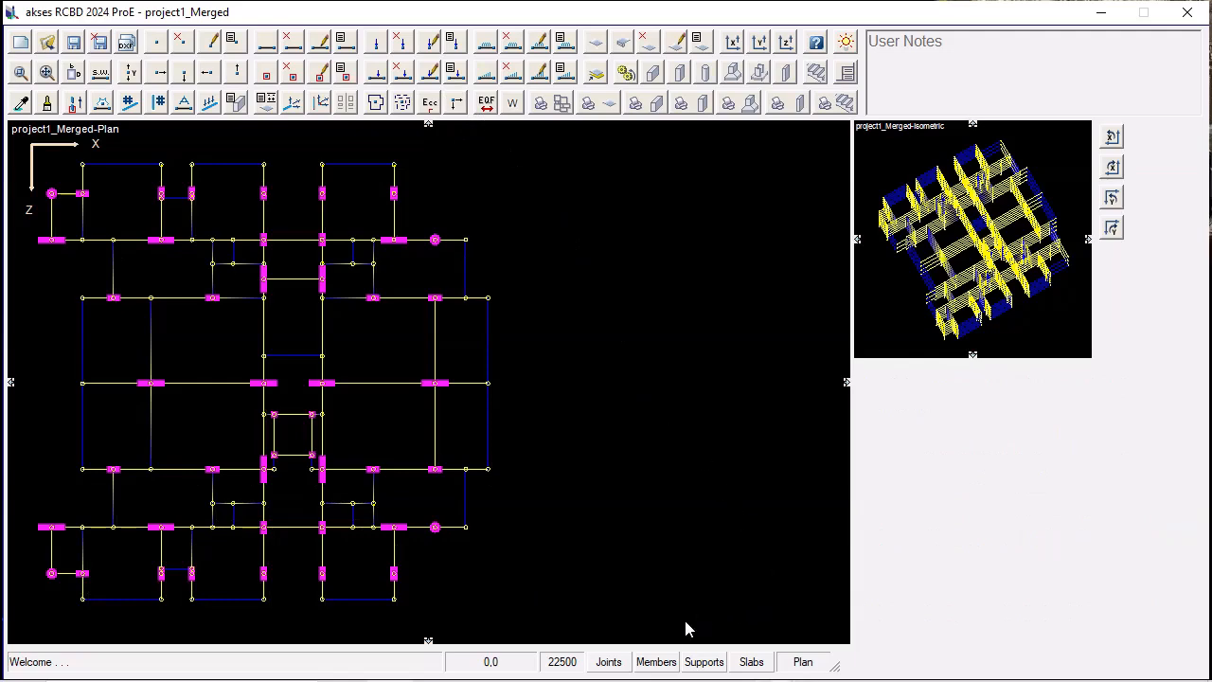
Display the joint numbers, run the joint displacement ratio checks through all their results, and hide the numbers again
left_click(609, 663)
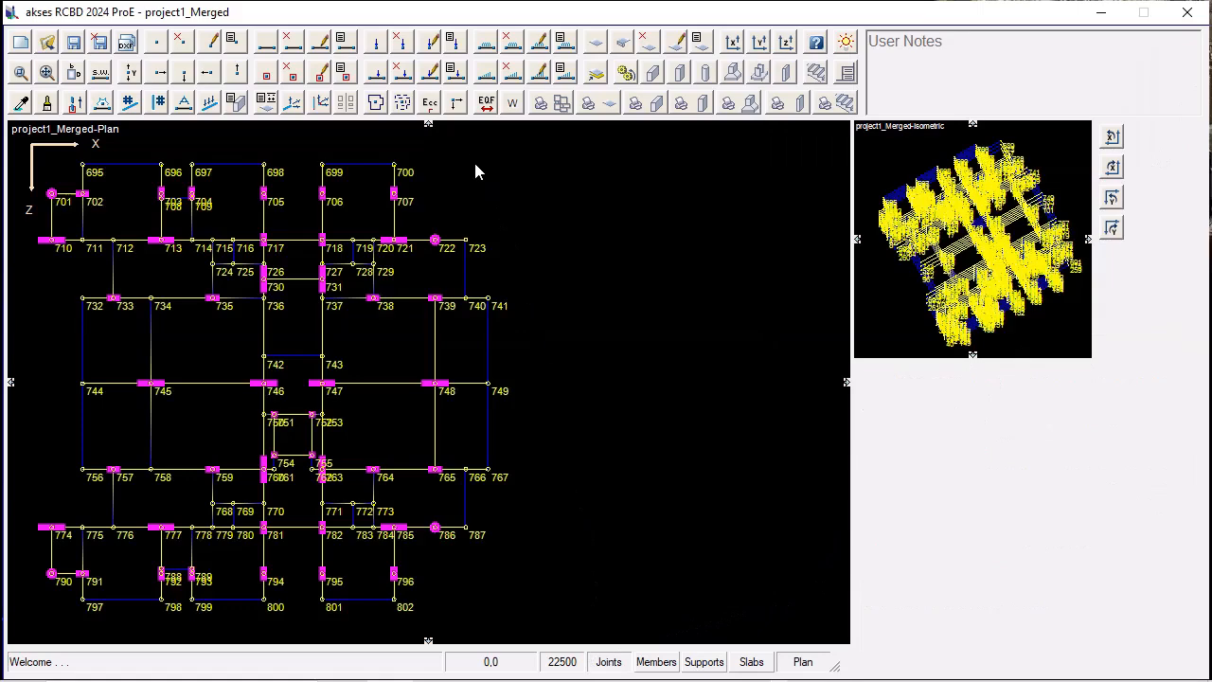
left_click(458, 107)
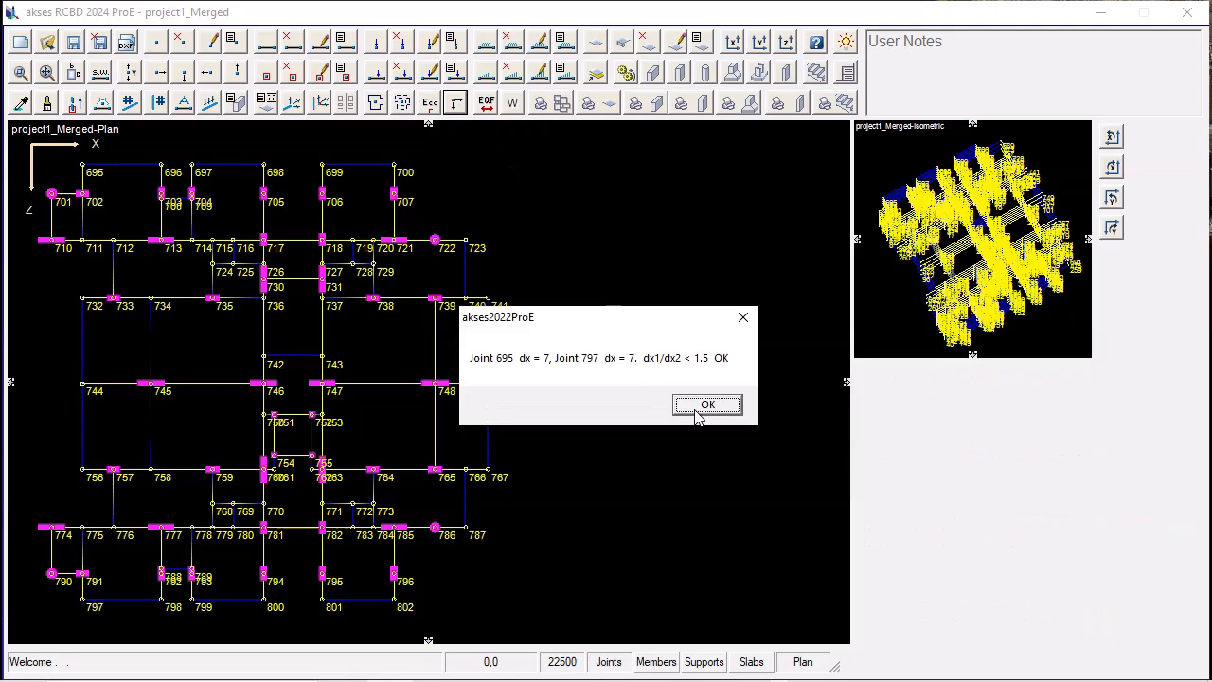
left_click(696, 413)
left_click(698, 418)
left_click(705, 405)
left_click(697, 414)
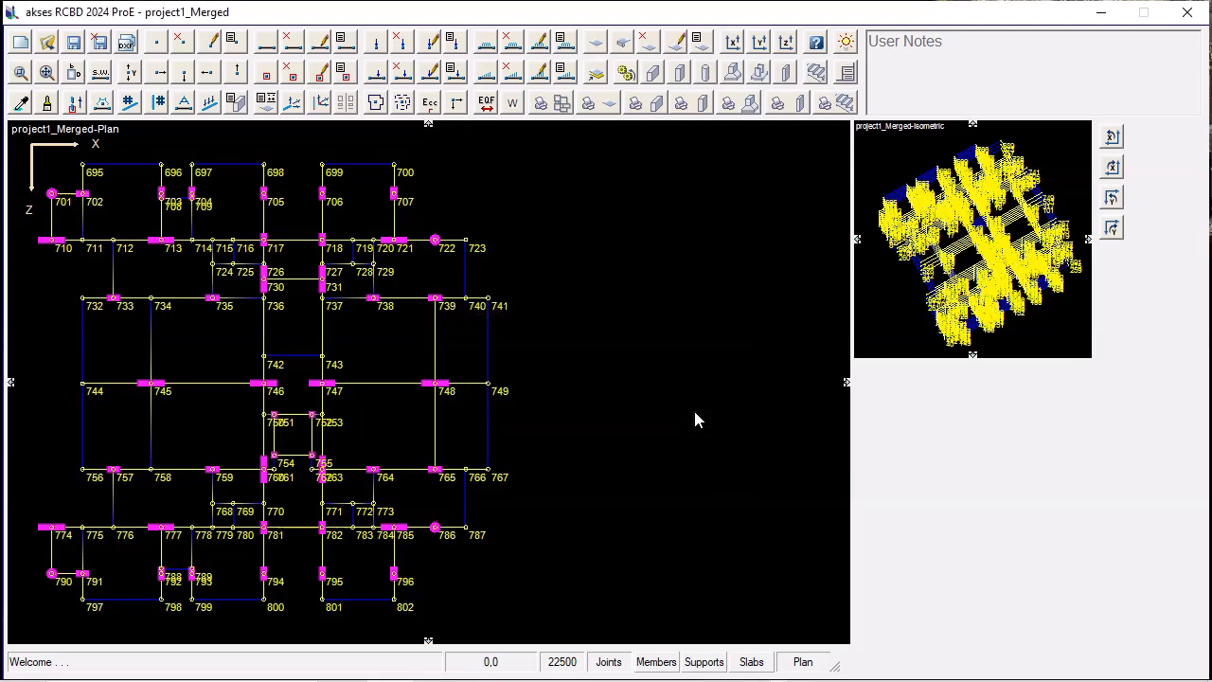
left_click(609, 662)
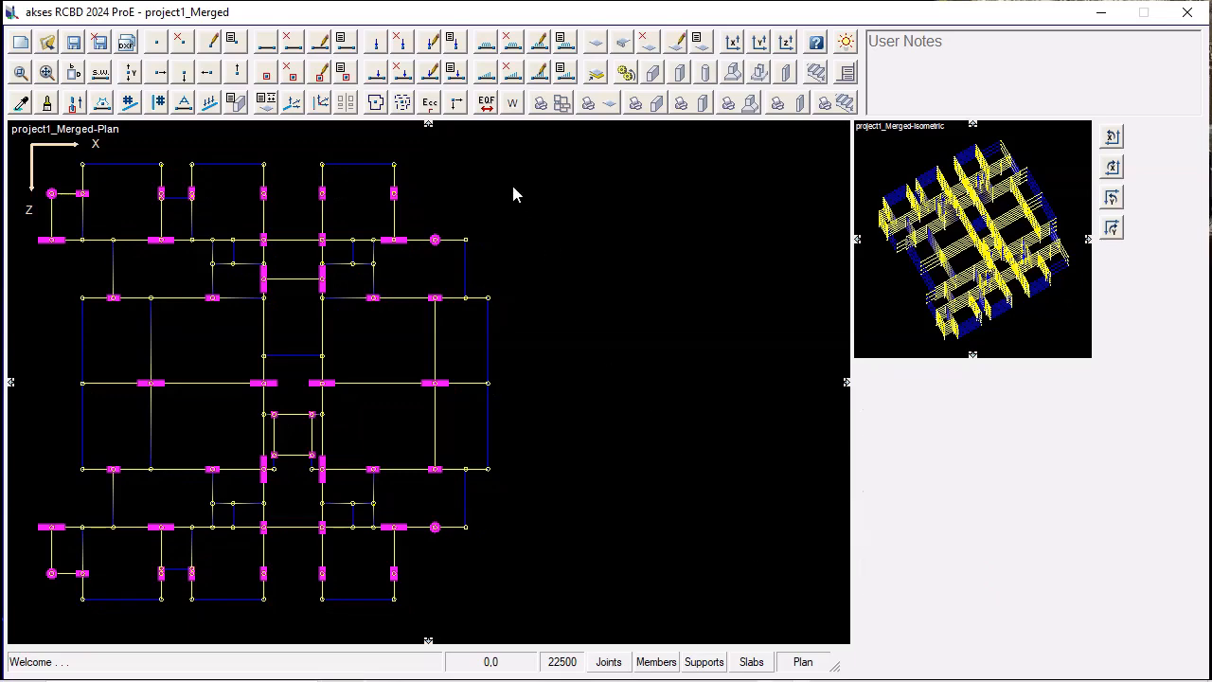
Open the column force table and examine its P, V, Mz and My values for dead load, live load, Ex and Ez
left_click(487, 104)
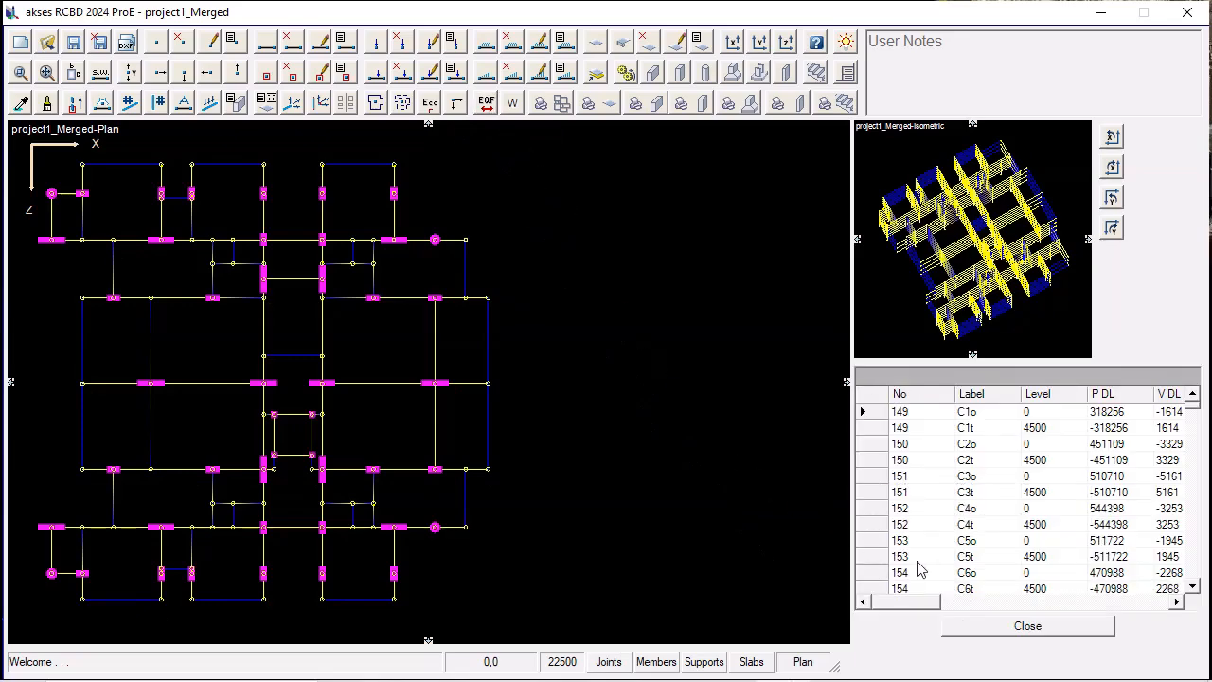
left_click(1177, 603)
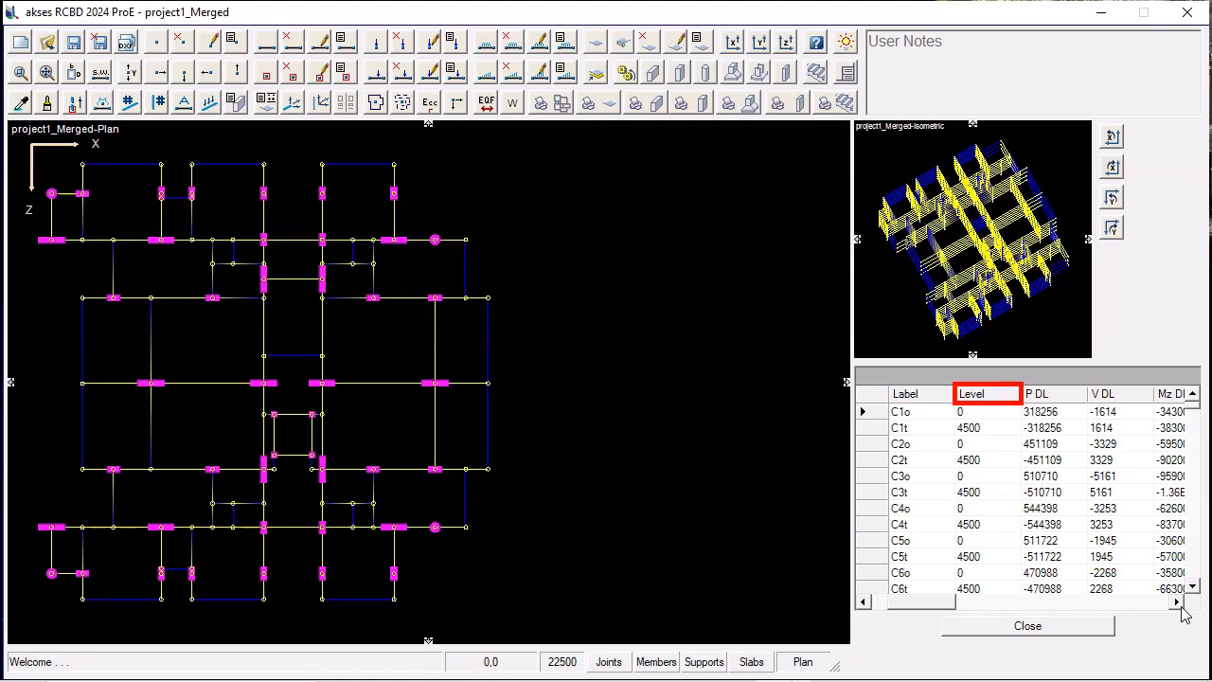
left_click(1181, 607)
left_click(1182, 607)
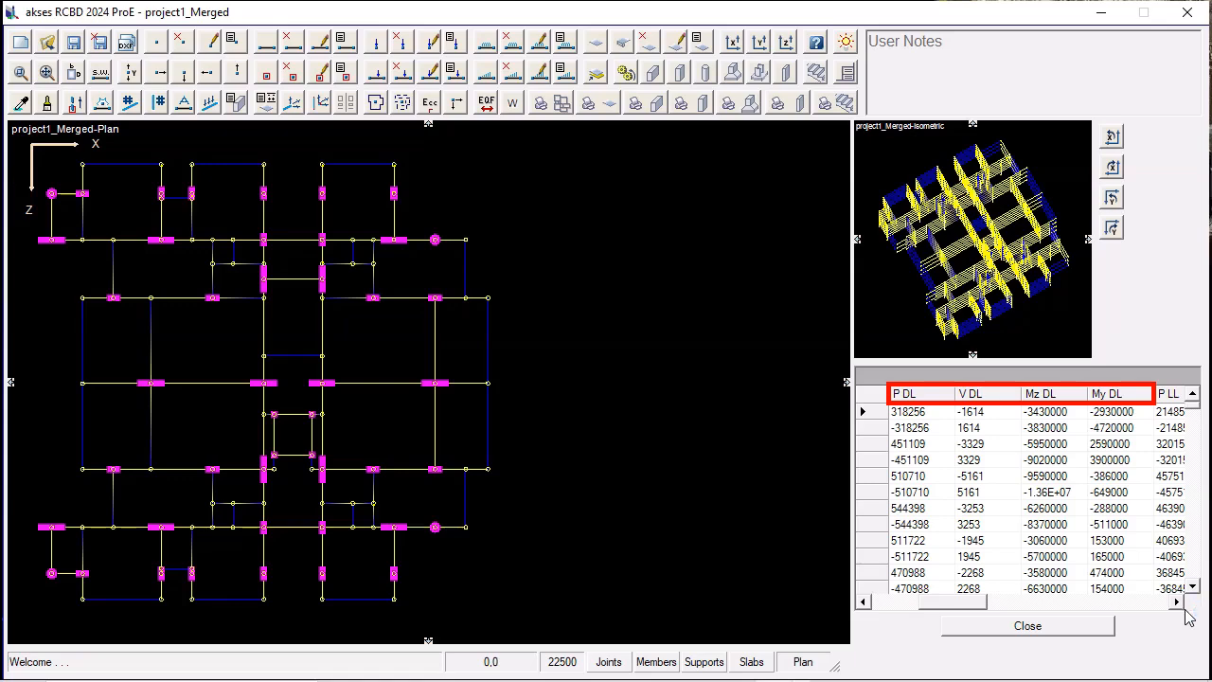
left_click(1181, 607)
left_click(1181, 606)
left_click(1181, 606)
left_click(1181, 606)
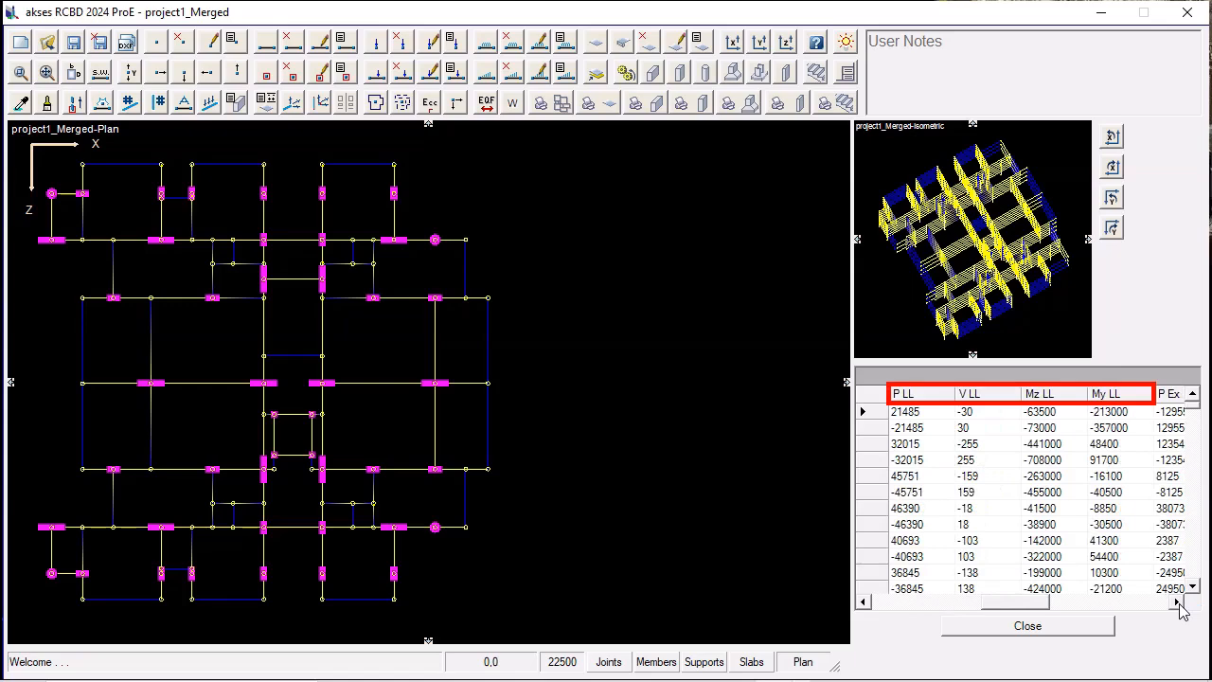
left_click(1181, 606)
left_click(1181, 606)
left_click(1181, 606)
left_click(1181, 606)
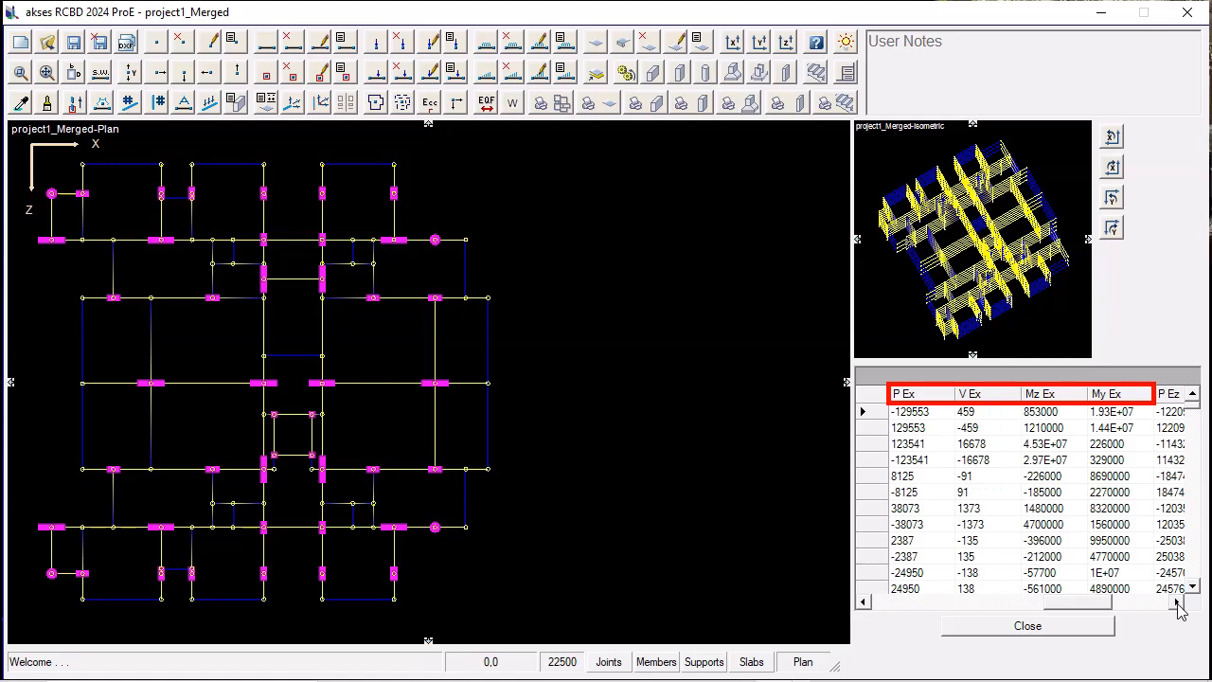
left_click(1177, 604)
left_click(1177, 603)
left_click(1177, 603)
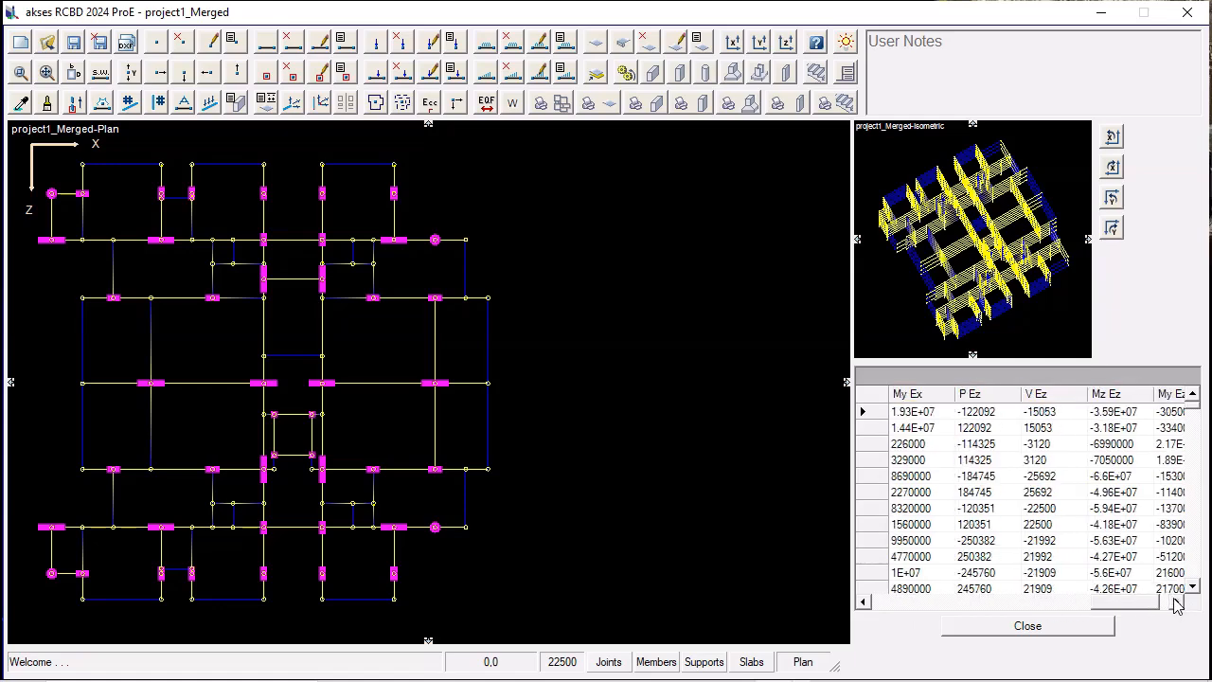
left_click(1175, 603)
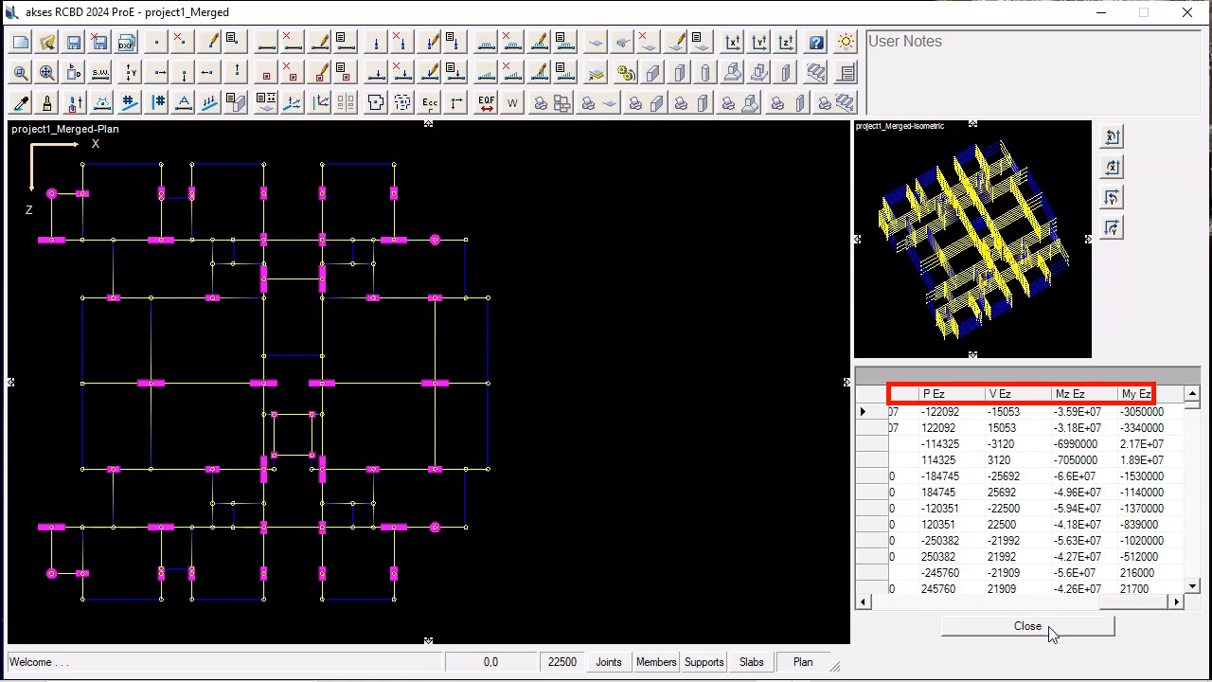
Return to the first fields of the column force table, examine the rows further down, and close the table
left_click(893, 606)
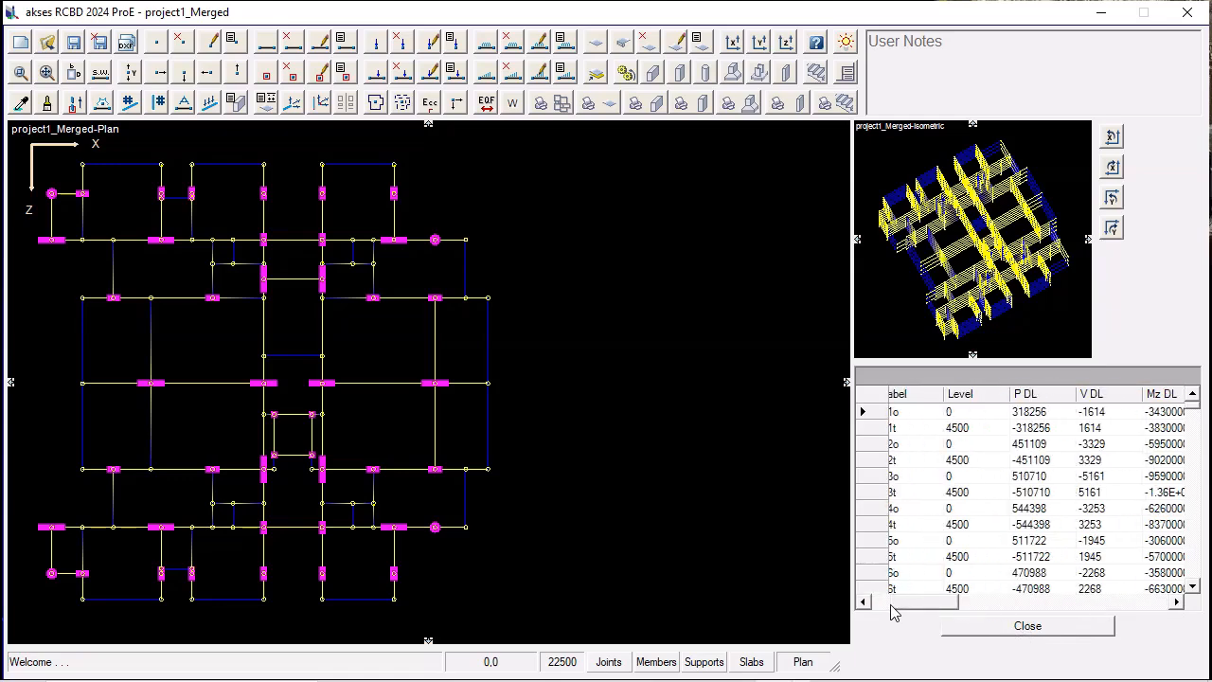
left_click_drag(890, 606, 880, 607)
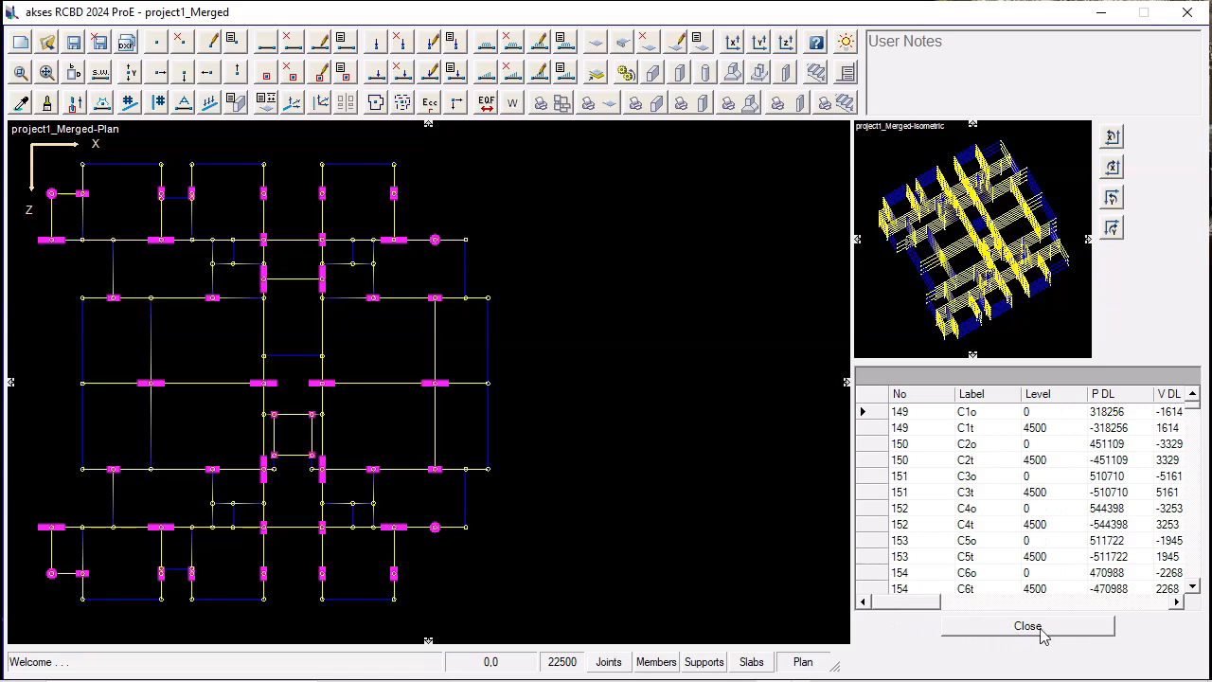
scroll(1198, 564, "down", 3)
scroll(1198, 564, "down", 15)
scroll(1198, 563, "down", 8)
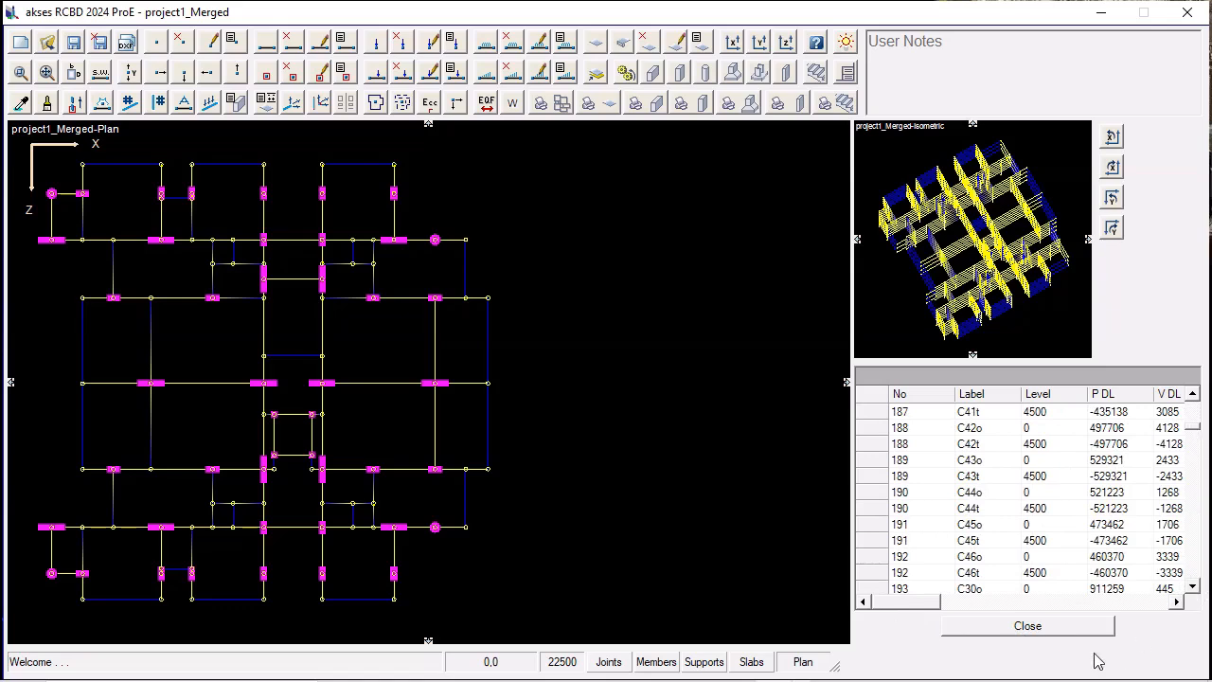
left_click(1057, 635)
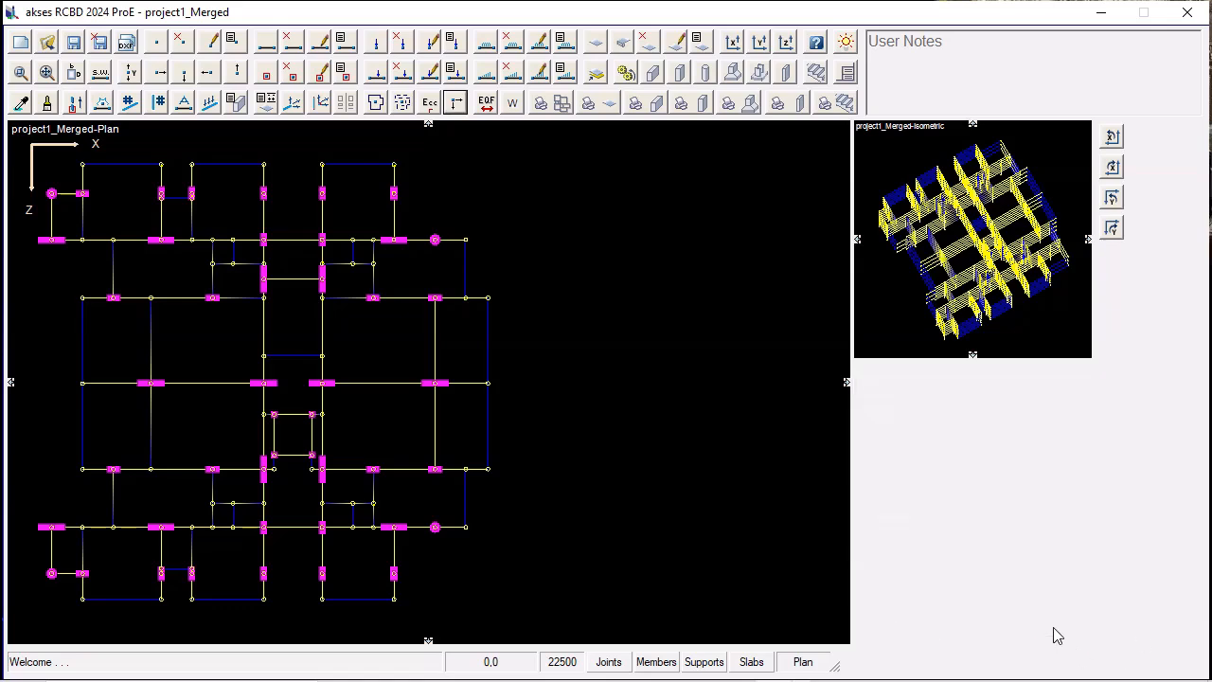